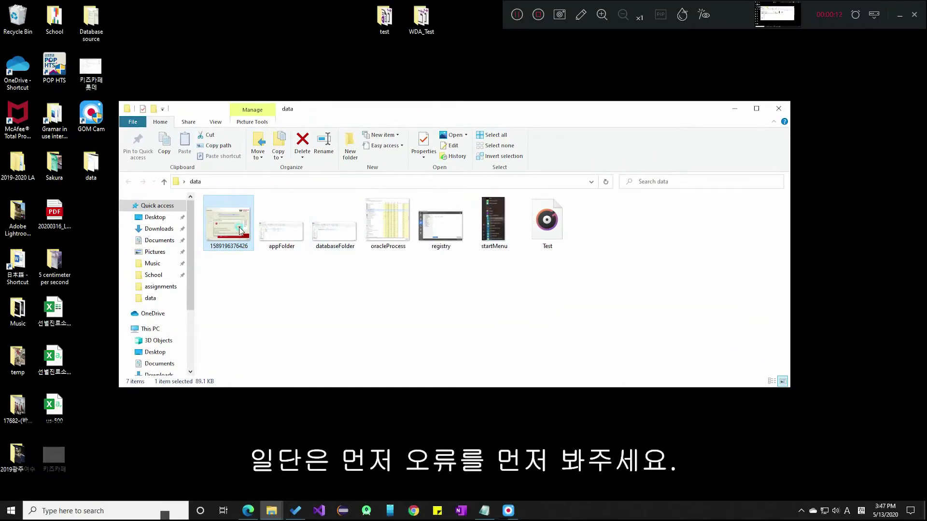
{"action": "double_click", "coordinate": [240, 231]}
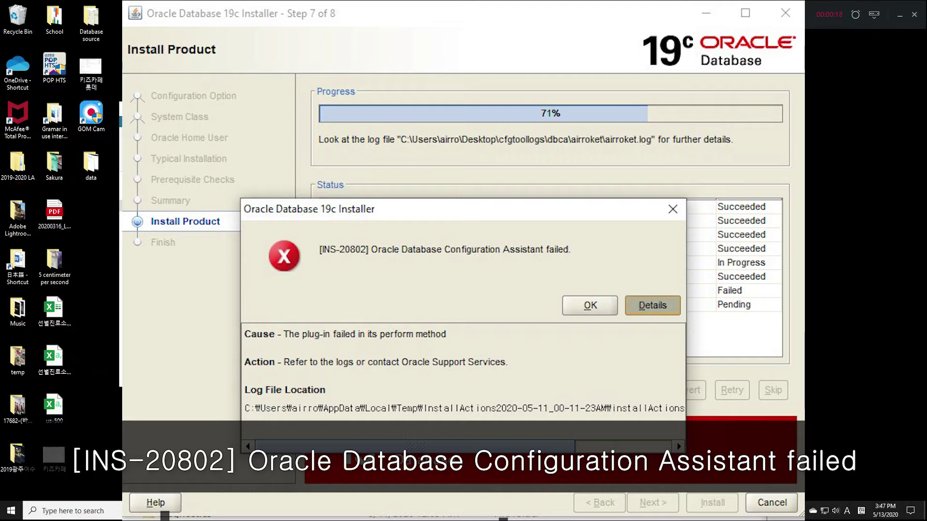
{"action": "key", "text": "alt+F4"}
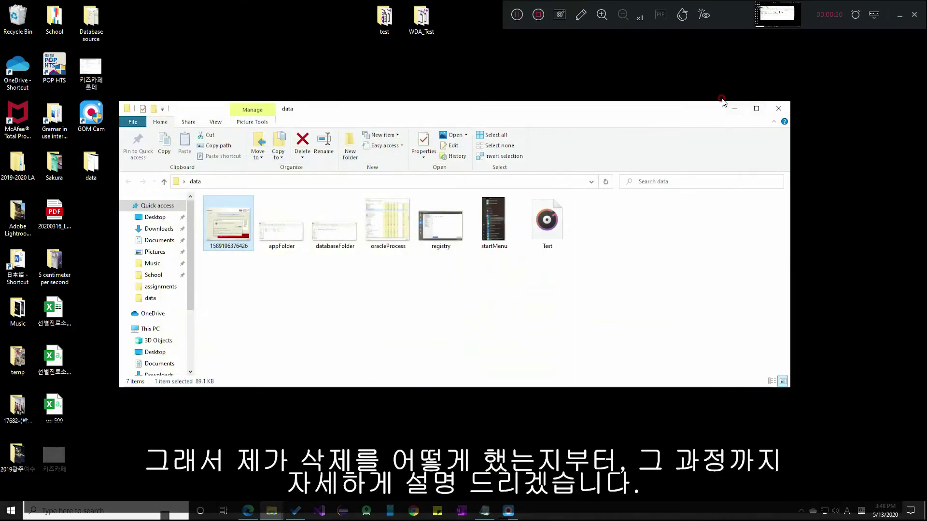
{"action": "key", "text": "alt+F4"}
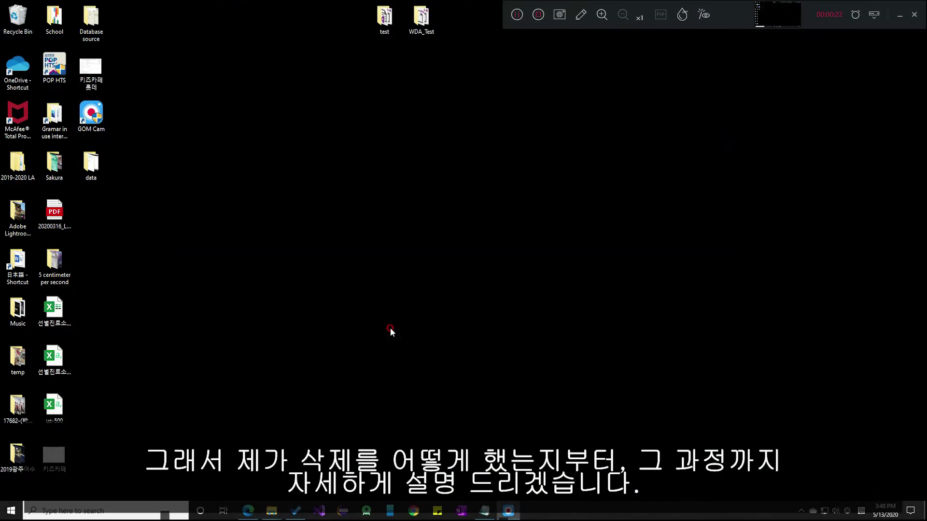
Open Local Disk (D:) in File Explorer and select the app folder.
{"action": "key", "text": "super+e"}
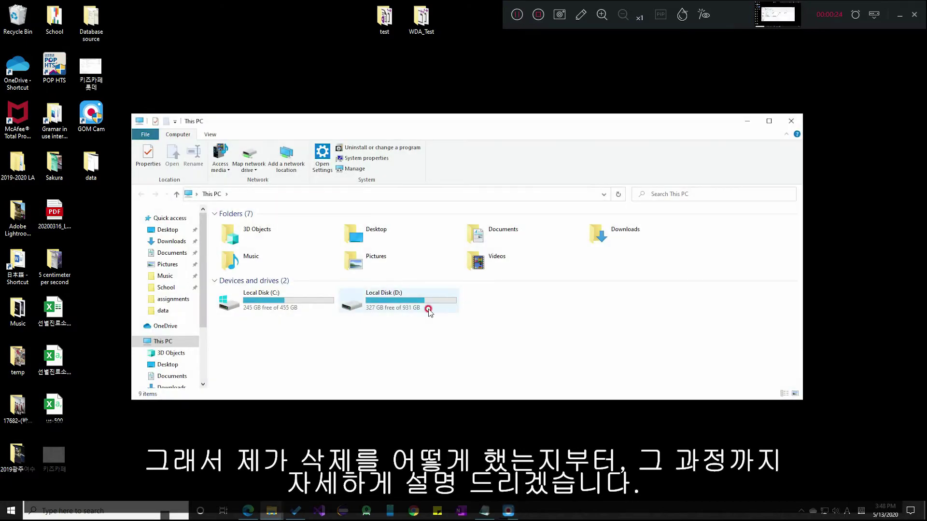
{"action": "double_click", "coordinate": [429, 310]}
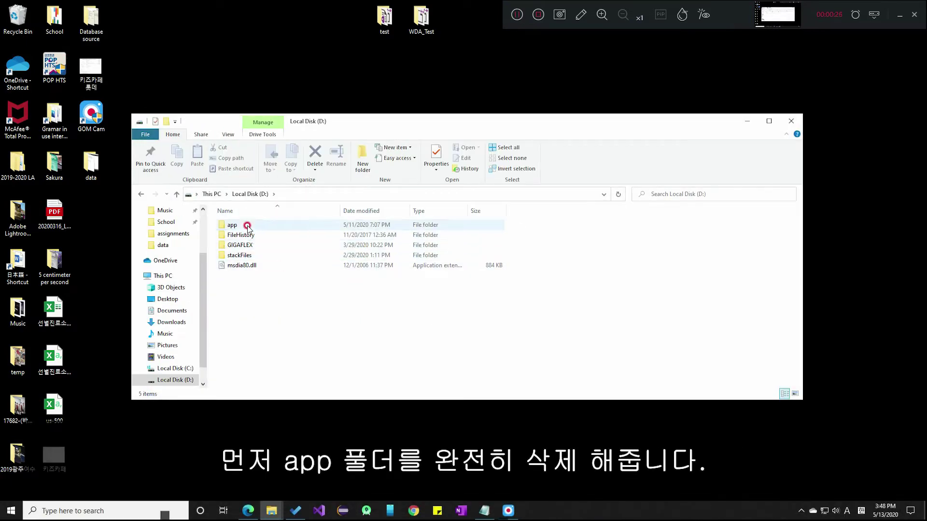
{"action": "left_click", "coordinate": [248, 226]}
{"action": "left_click_drag", "start_coordinate": [367, 122], "coordinate": [405, 115]}
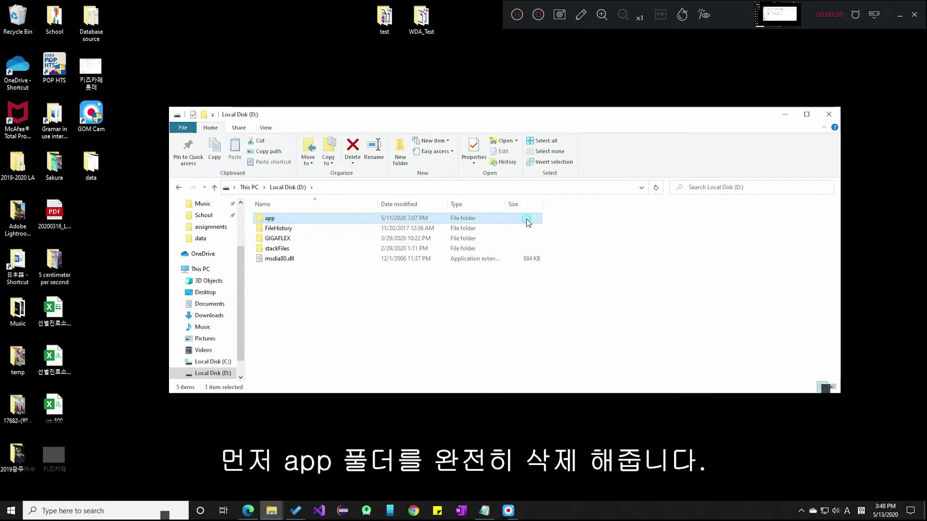
Examine the contents of WINDOWS.X64_193000_db_home inside databaseSoftware on Local Disk (C:), and minimize the window after returning to databaseSoftware.
{"action": "left_click", "coordinate": [212, 362]}
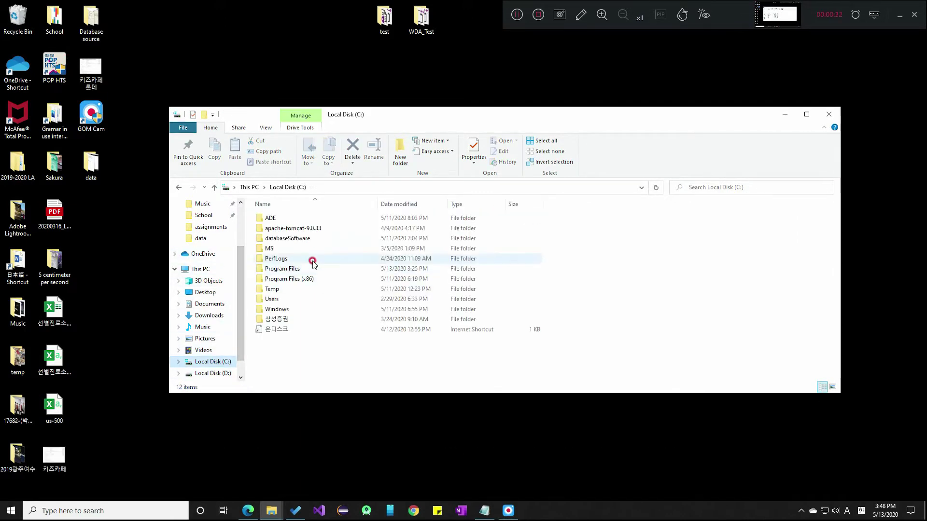
{"action": "double_click", "coordinate": [309, 238]}
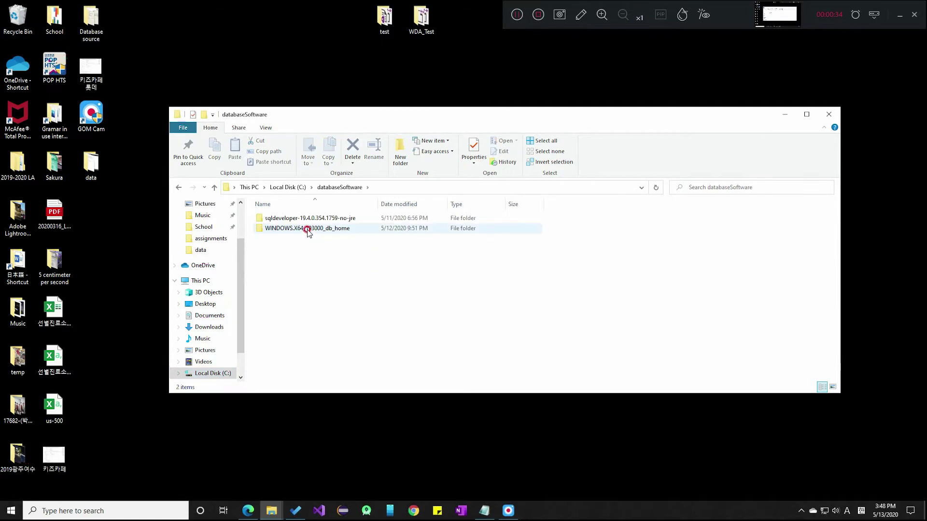
{"action": "double_click", "coordinate": [316, 229]}
{"action": "scroll", "coordinate": [321, 304], "scroll_direction": "down", "scroll_amount": 14}
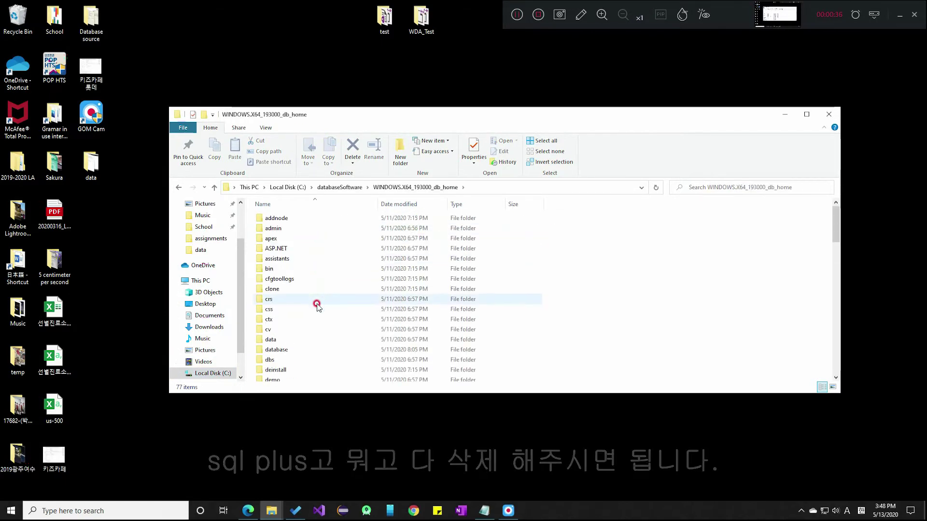
{"action": "scroll", "coordinate": [361, 336], "scroll_direction": "down", "scroll_amount": 5}
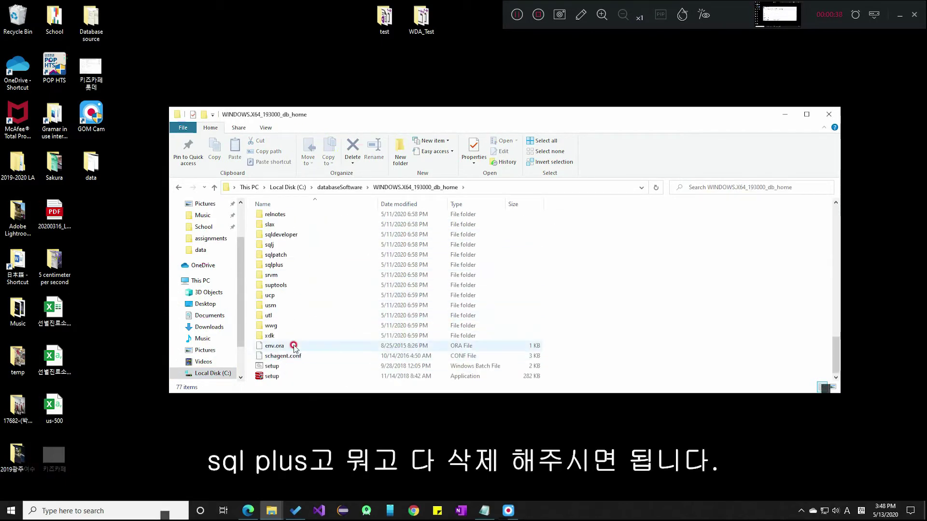
{"action": "scroll", "coordinate": [319, 290], "scroll_direction": "up", "scroll_amount": 15}
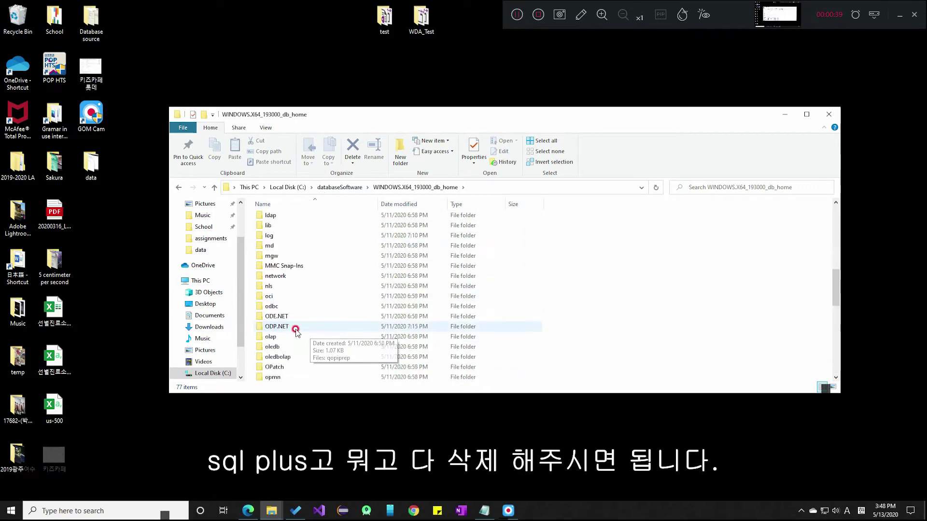
{"action": "left_click", "coordinate": [179, 187]}
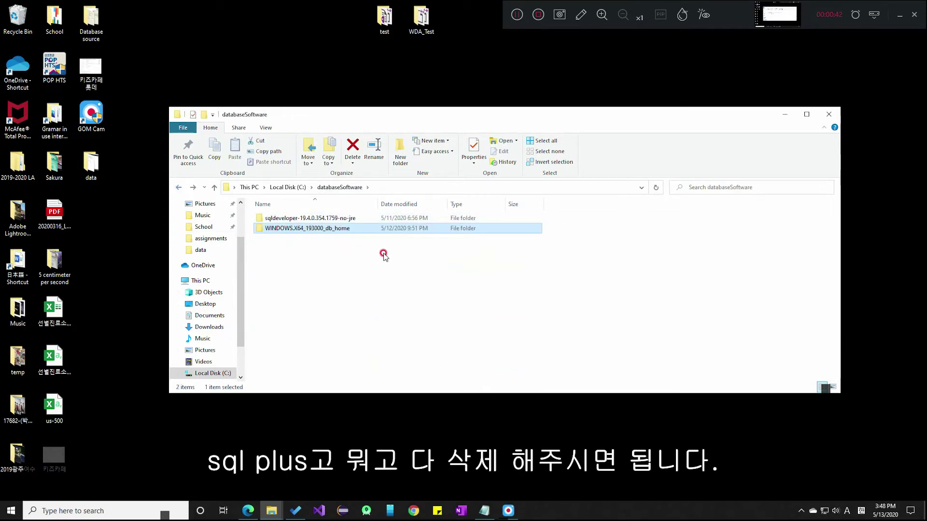
{"action": "left_click", "coordinate": [784, 116]}
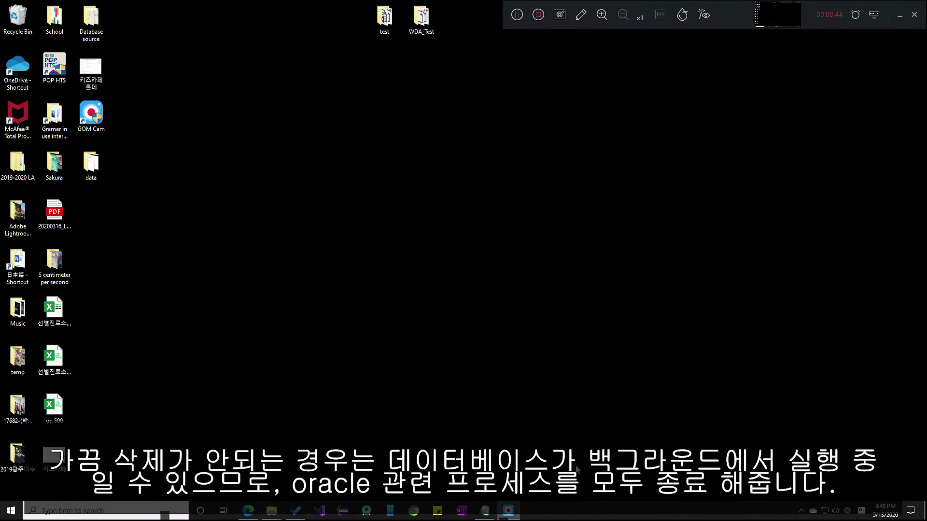
Look through the running background processes in Task Manager for the Oracle ones, and close Task Manager.
{"action": "right_click", "coordinate": [564, 515]}
{"action": "left_click", "coordinate": [609, 463]}
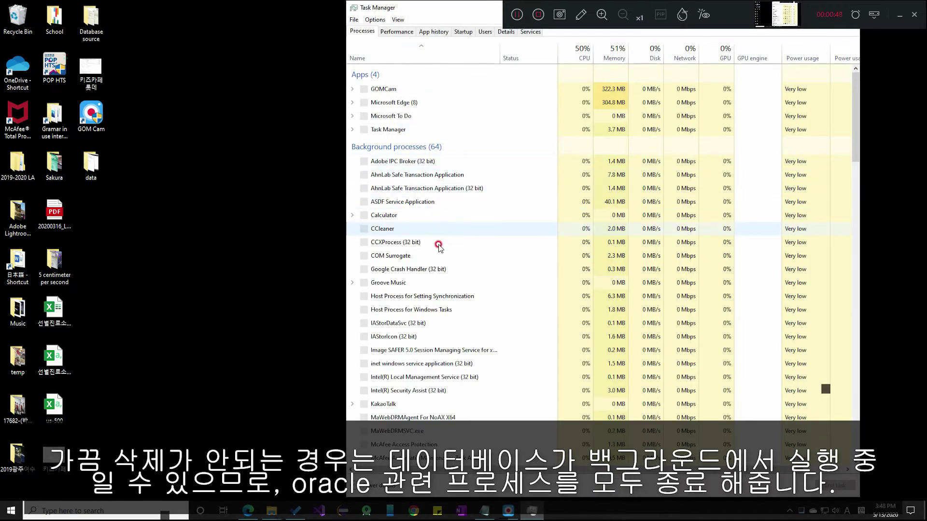
{"action": "scroll", "coordinate": [436, 246], "scroll_direction": "down", "scroll_amount": 5}
{"action": "left_click", "coordinate": [437, 295]}
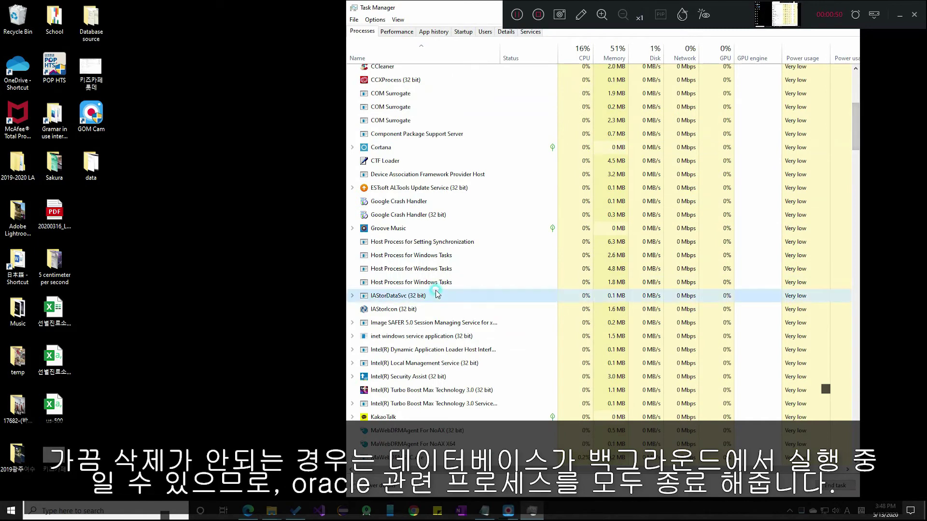
{"action": "scroll", "coordinate": [437, 296], "scroll_direction": "down", "scroll_amount": 20}
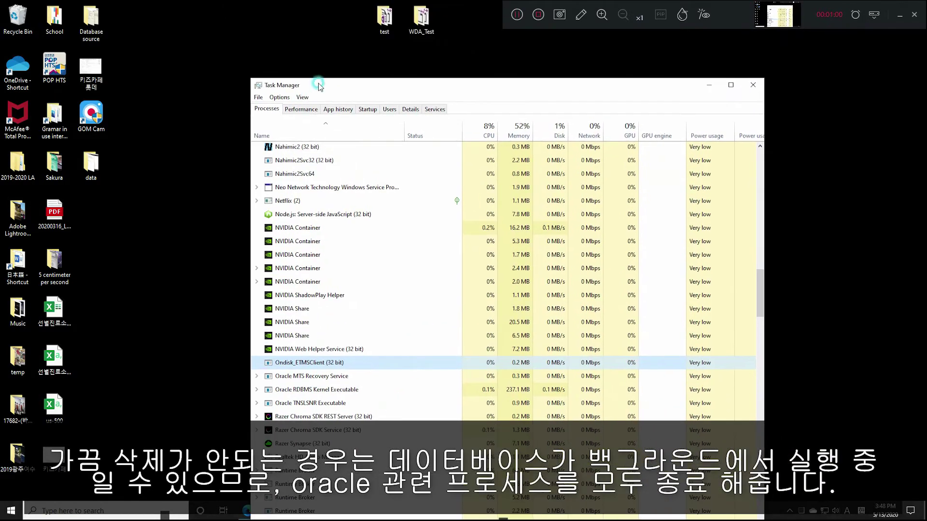
{"action": "left_click", "coordinate": [754, 84]}
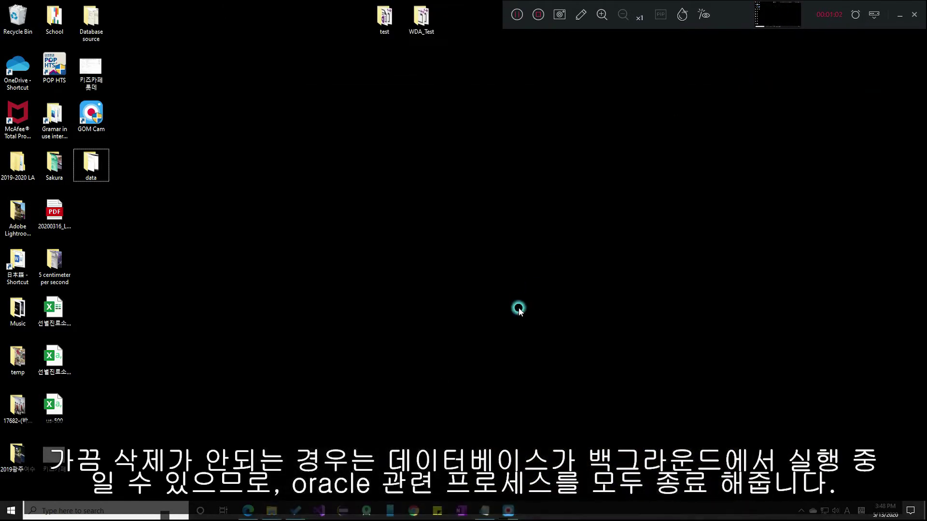
{"action": "mouse_move", "coordinate": [273, 512]}
{"action": "left_click", "coordinate": [217, 474]}
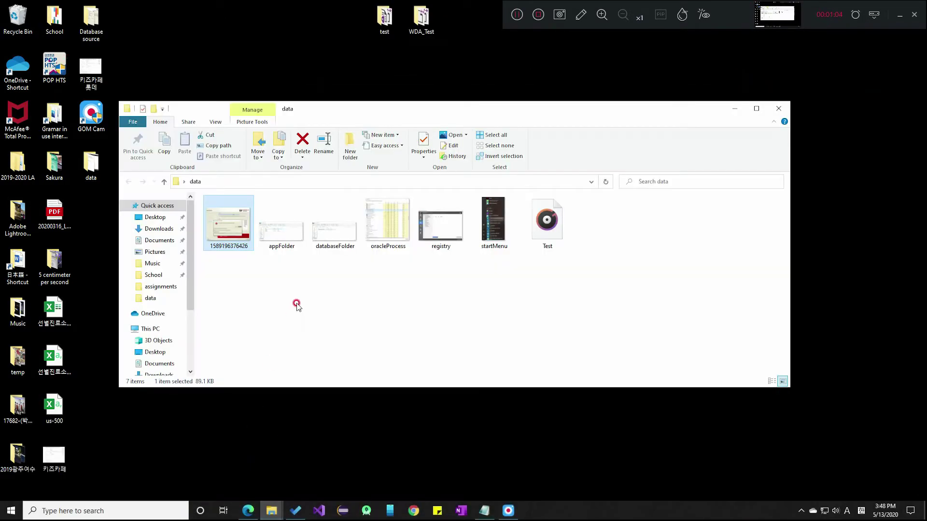
{"action": "left_click", "coordinate": [734, 109]}
Find the Oracle - OraDB19Home1 folder among the installed apps and expand it to view its entries.
{"action": "left_click", "coordinate": [9, 511]}
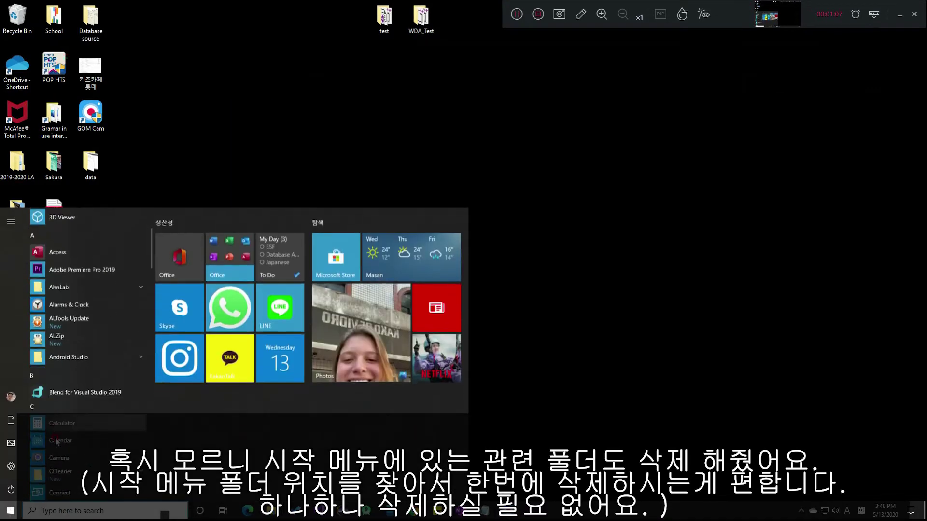
{"action": "scroll", "coordinate": [67, 455], "scroll_direction": "down", "scroll_amount": 5}
{"action": "scroll", "coordinate": [67, 453], "scroll_direction": "down", "scroll_amount": 10}
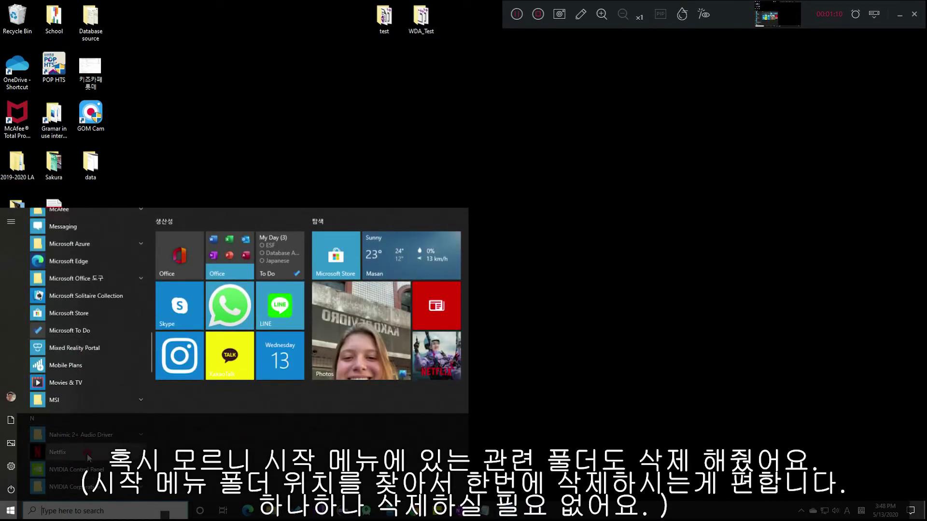
{"action": "scroll", "coordinate": [91, 425], "scroll_direction": "down", "scroll_amount": 5}
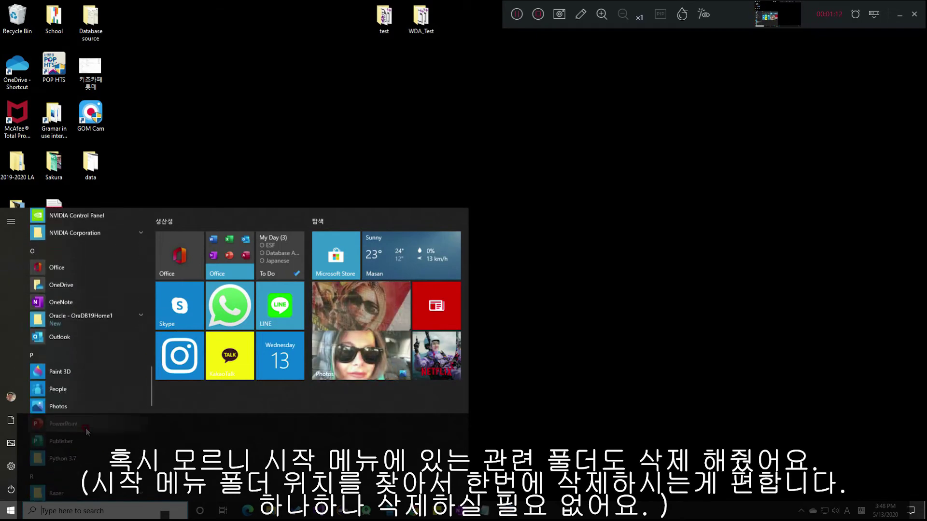
{"action": "scroll", "coordinate": [88, 423], "scroll_direction": "up", "scroll_amount": 2}
{"action": "left_click", "coordinate": [97, 336]}
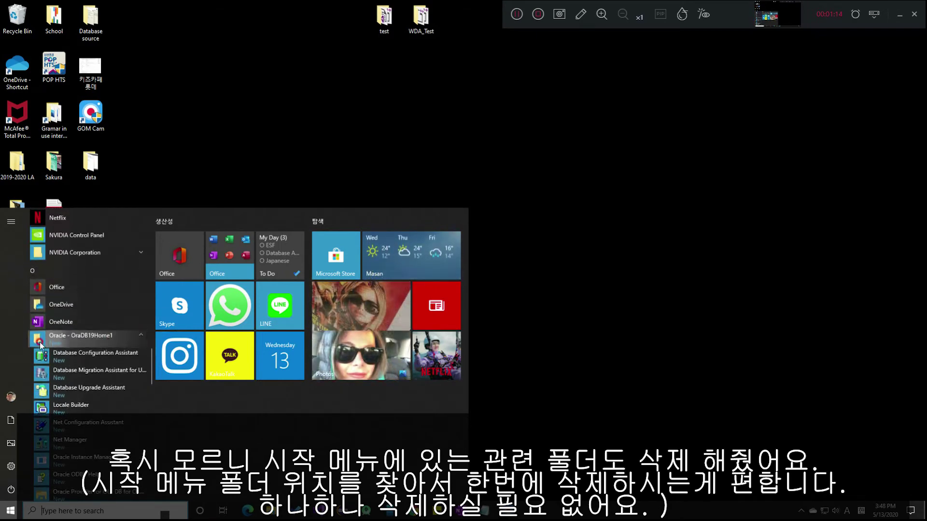
{"action": "left_click", "coordinate": [244, 94]}
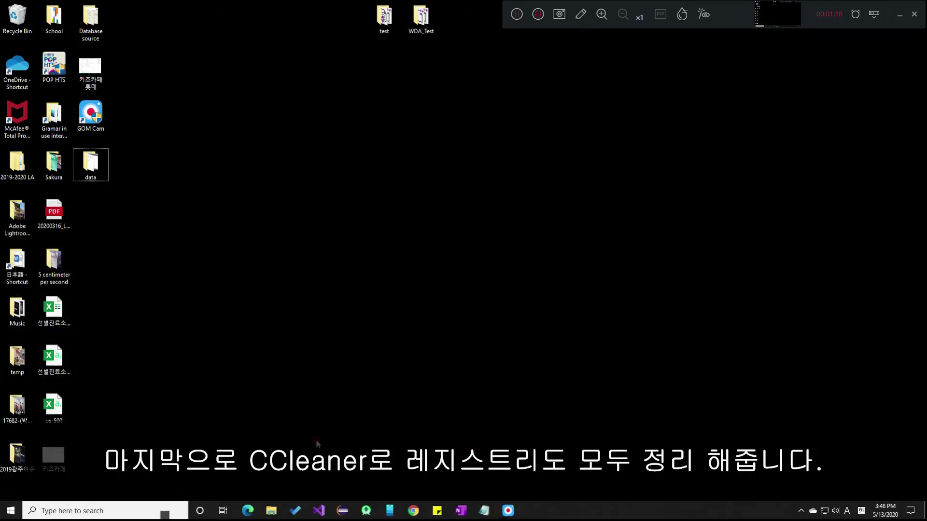
Open CCleaner, view its Registry Cleaner page, and close the program.
{"action": "left_click", "coordinate": [96, 511]}
{"action": "type", "text": "cc"}
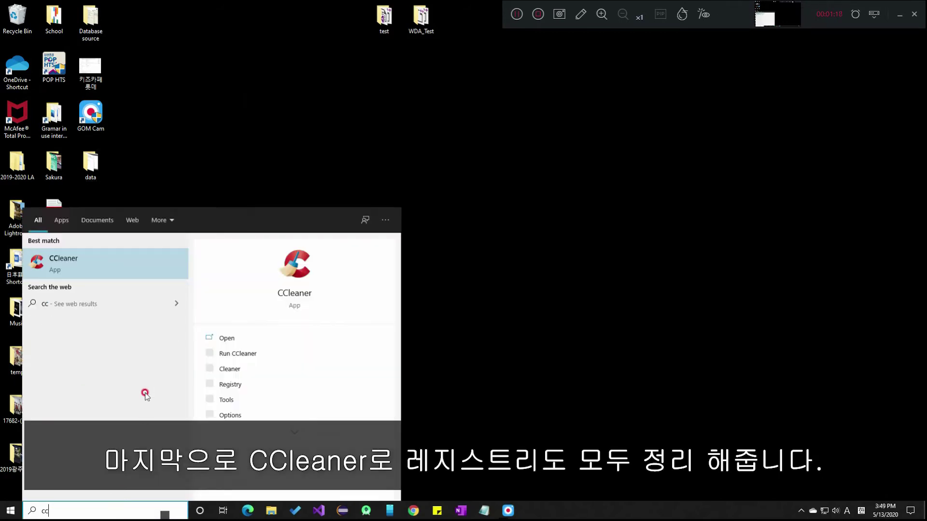
{"action": "left_click", "coordinate": [88, 265]}
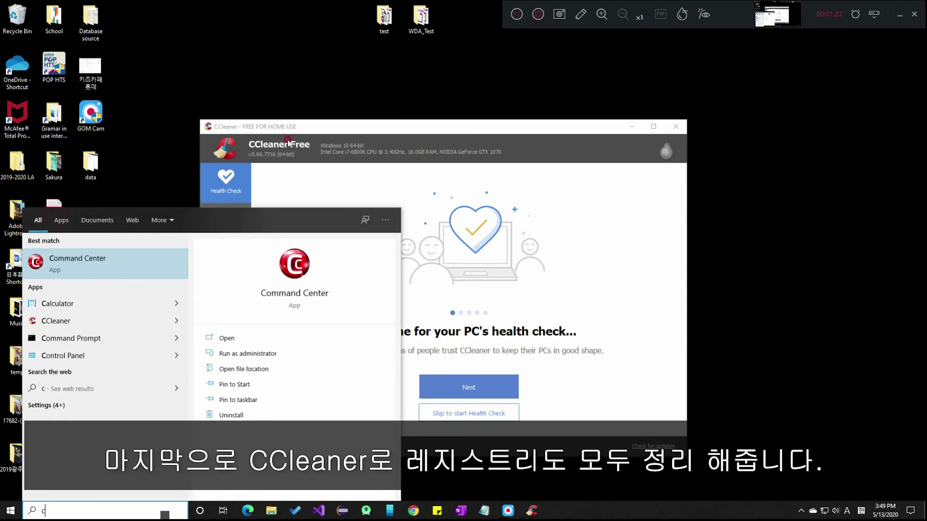
{"action": "left_click", "coordinate": [261, 201]}
{"action": "left_click", "coordinate": [225, 221]}
{"action": "left_click", "coordinate": [226, 261]}
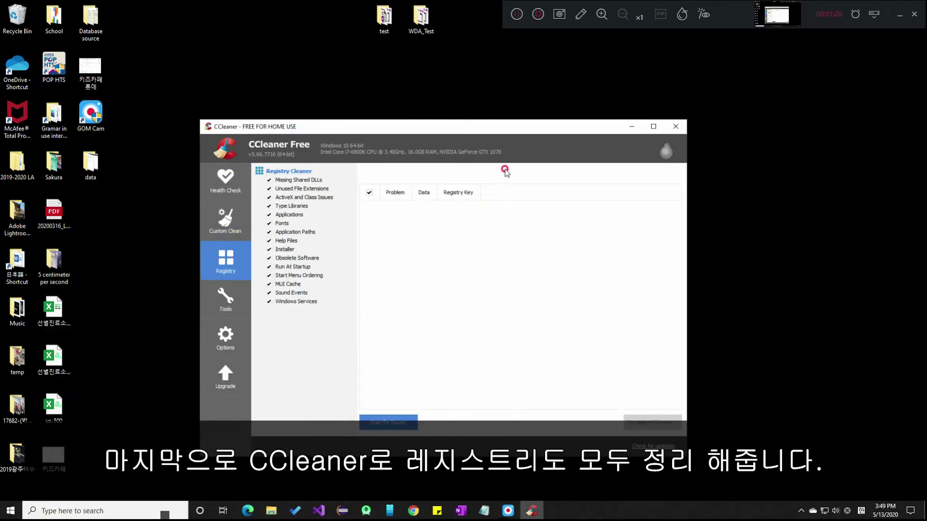
{"action": "left_click", "coordinate": [677, 128]}
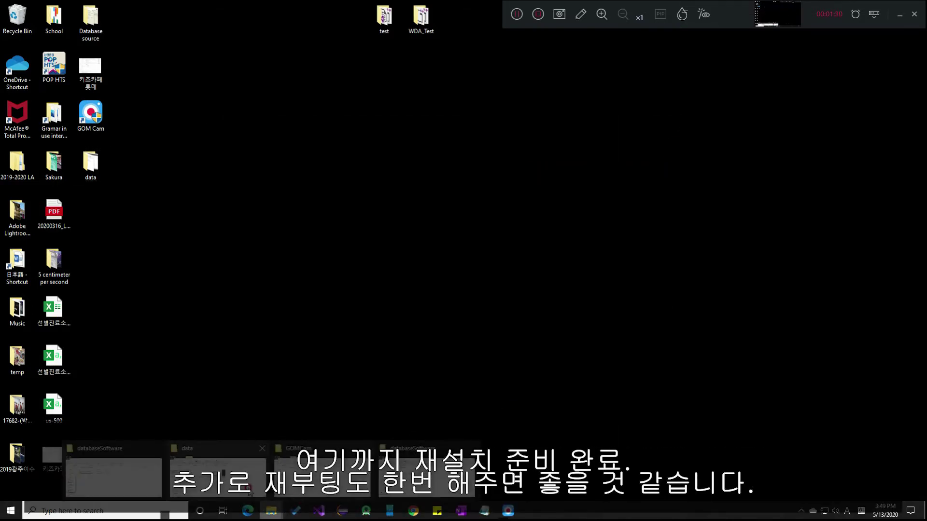
{"action": "left_click", "coordinate": [251, 488]}
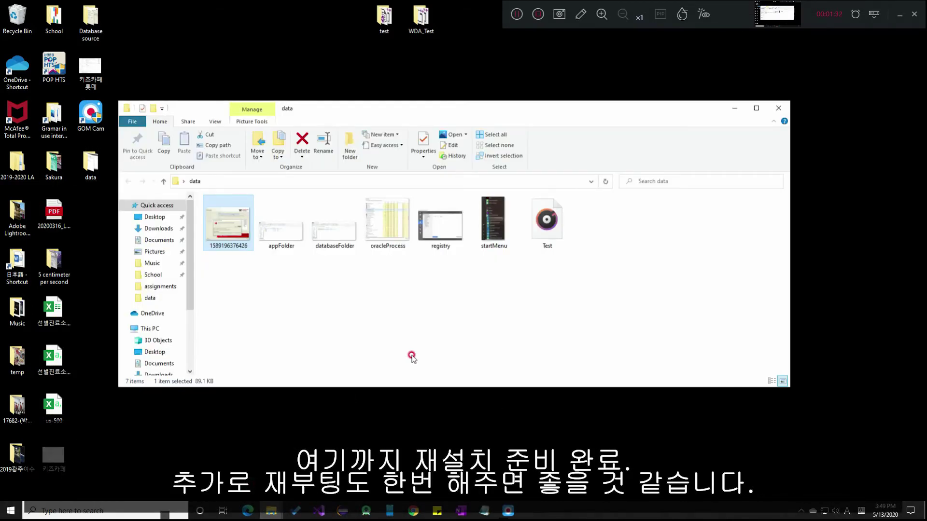
{"action": "left_click", "coordinate": [733, 108]}
{"action": "mouse_move", "coordinate": [272, 511]}
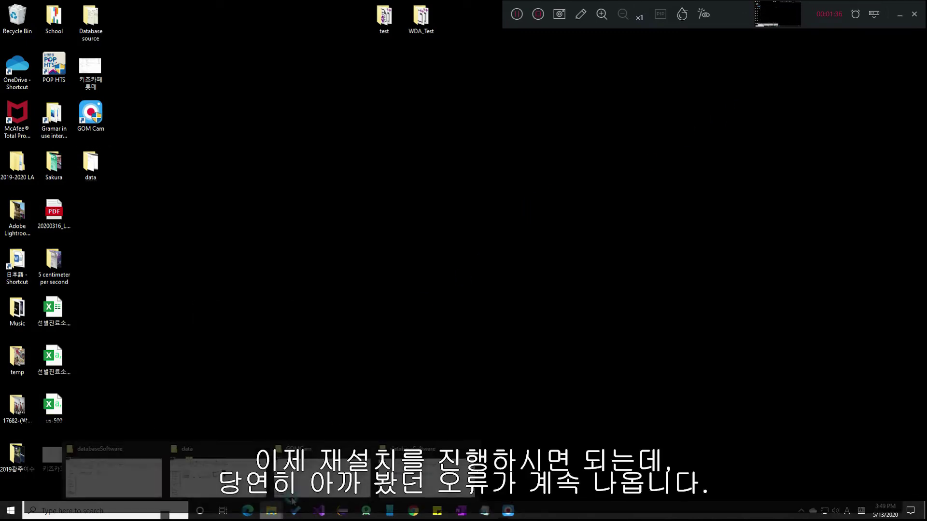
{"action": "left_click", "coordinate": [219, 473]}
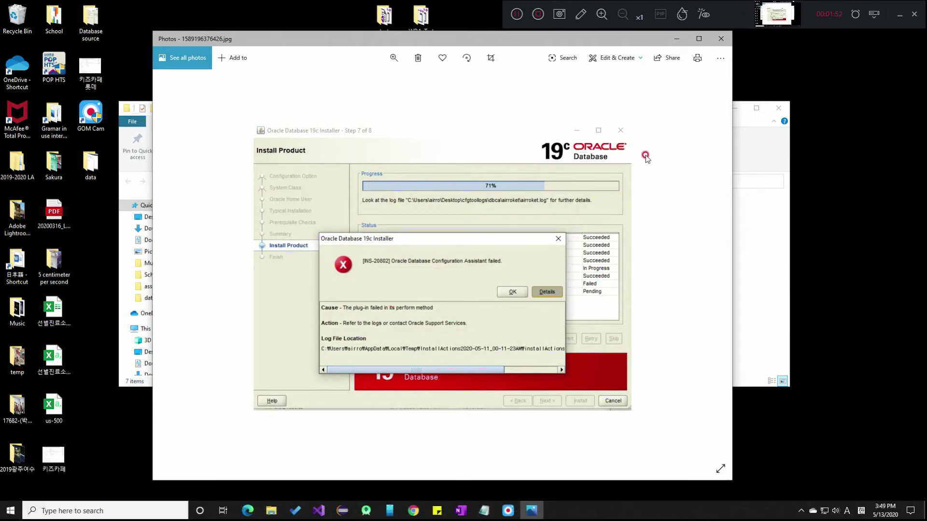
{"action": "left_click", "coordinate": [721, 38]}
{"action": "left_click", "coordinate": [11, 510]}
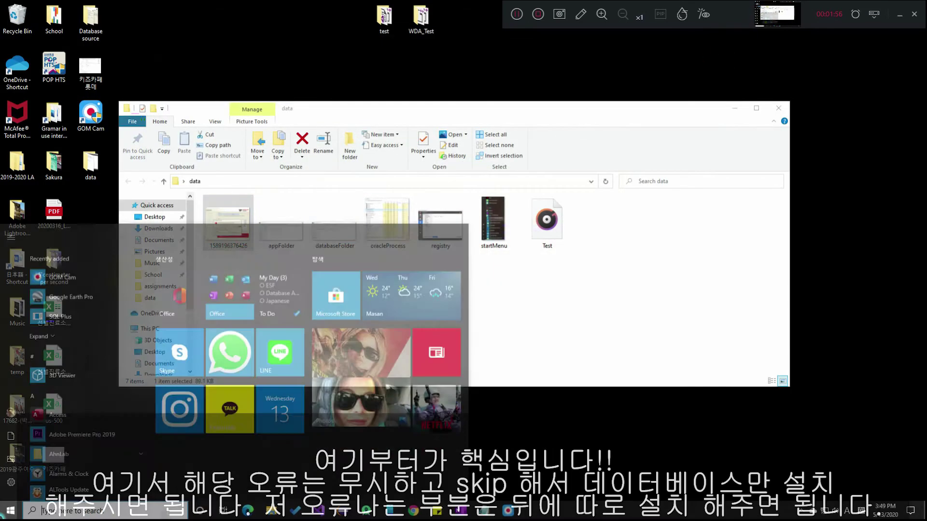
{"action": "left_click", "coordinate": [228, 200]}
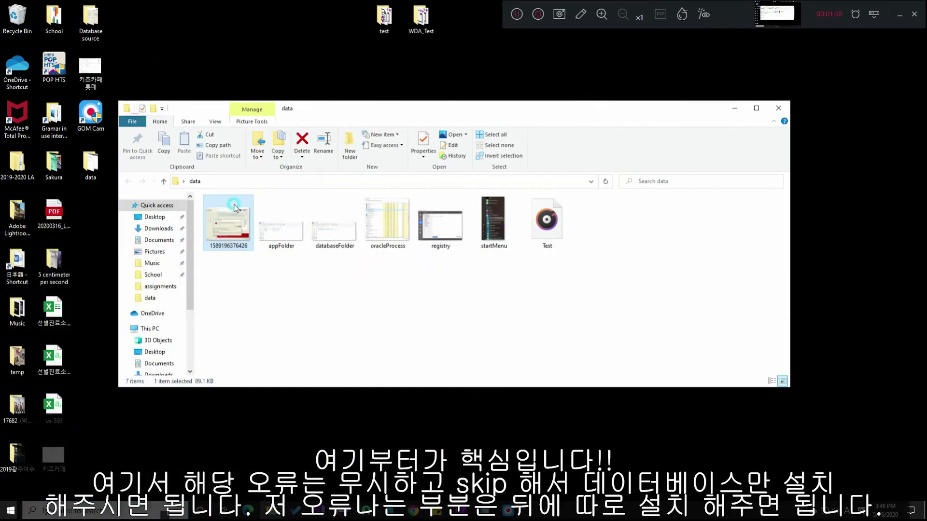
{"action": "double_click", "coordinate": [235, 208]}
{"action": "left_click", "coordinate": [513, 292]}
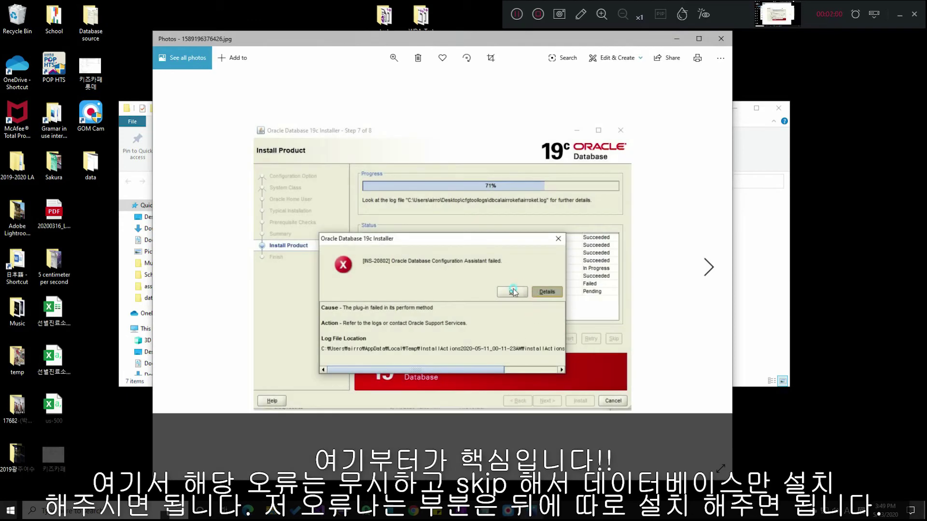
{"action": "left_click", "coordinate": [554, 301]}
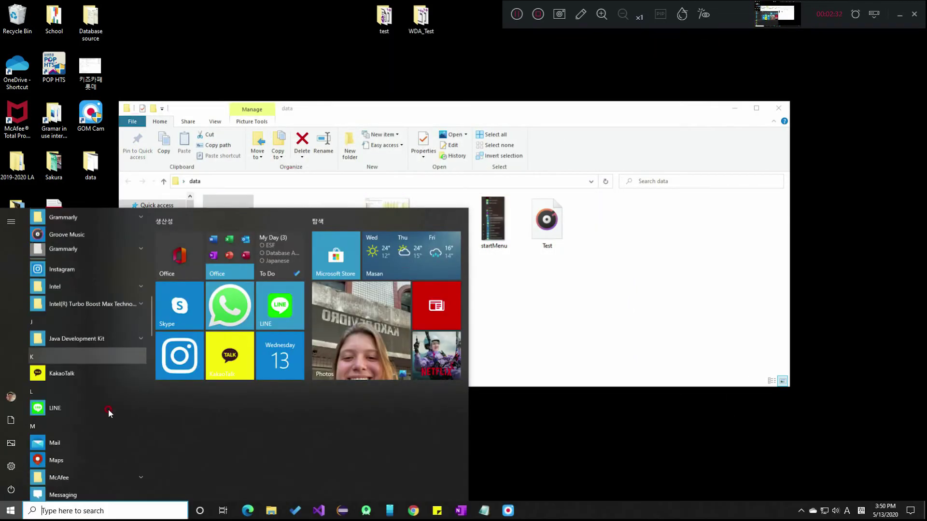
Run Database Configuration Assistant from the Oracle - OraDB19Home1 folder as administrator.
{"action": "scroll", "coordinate": [105, 416], "scroll_direction": "down", "scroll_amount": 10}
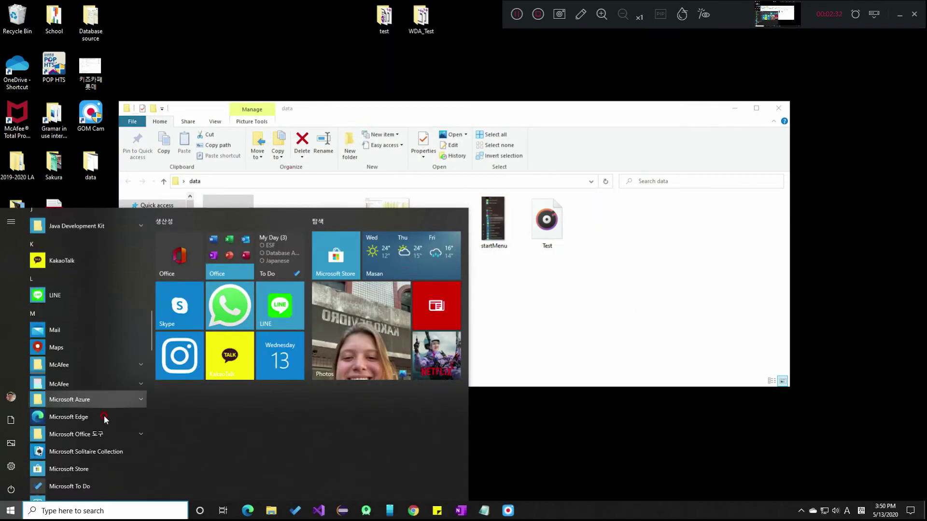
{"action": "left_click", "coordinate": [82, 393]}
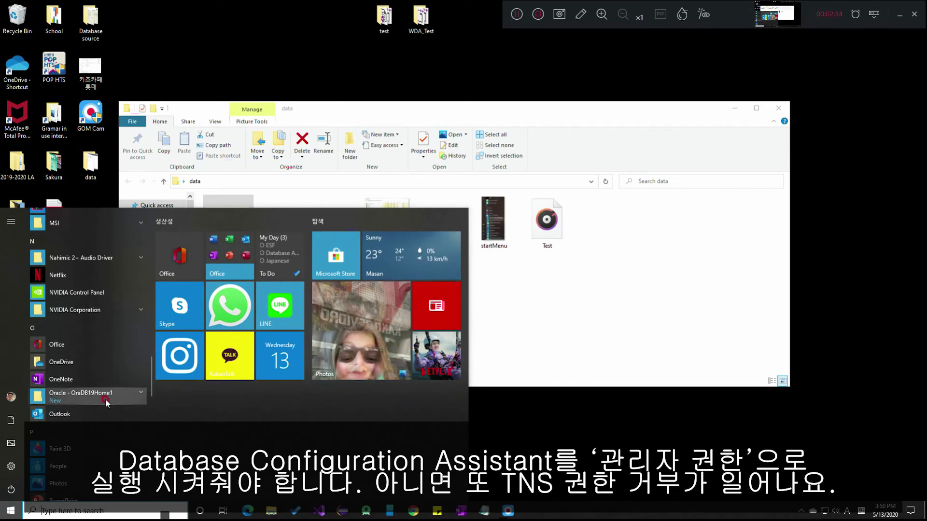
{"action": "scroll", "coordinate": [87, 405], "scroll_direction": "down", "scroll_amount": 1}
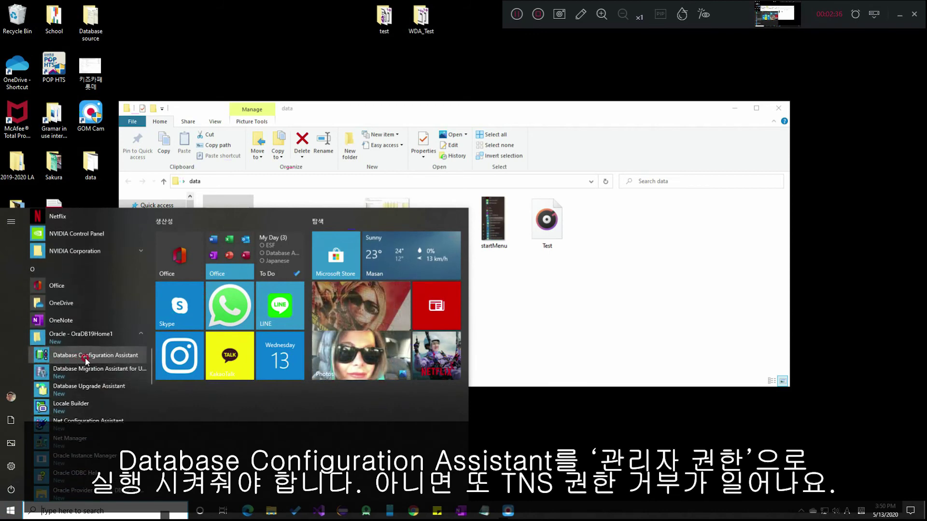
{"action": "right_click", "coordinate": [121, 355]}
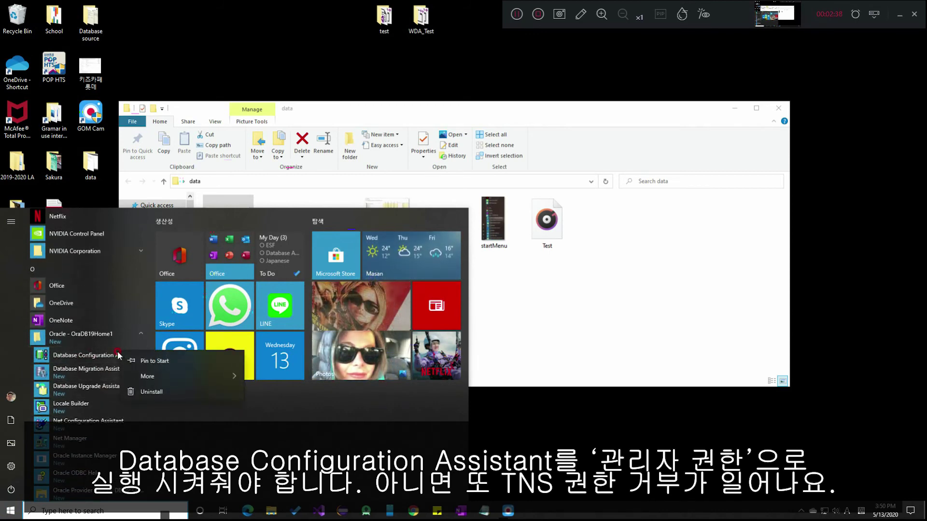
{"action": "mouse_move", "coordinate": [183, 376]}
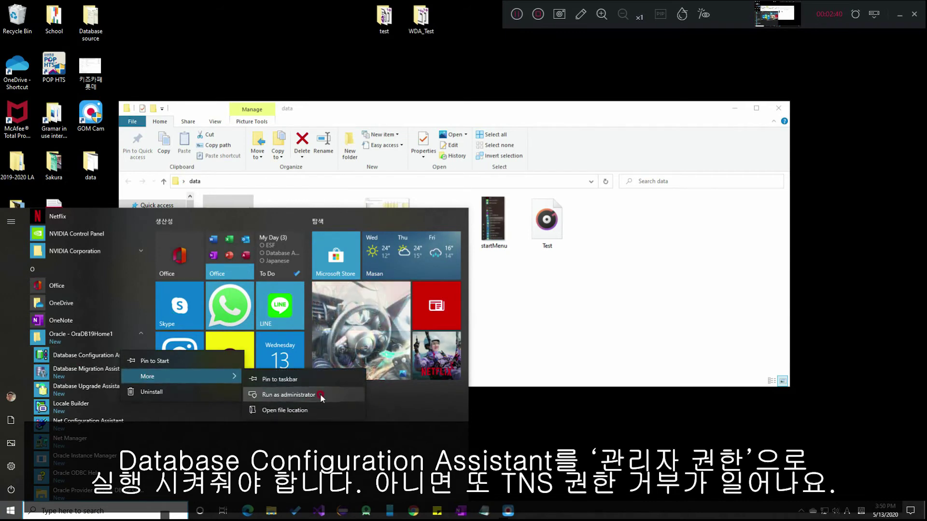
{"action": "left_click", "coordinate": [294, 395]}
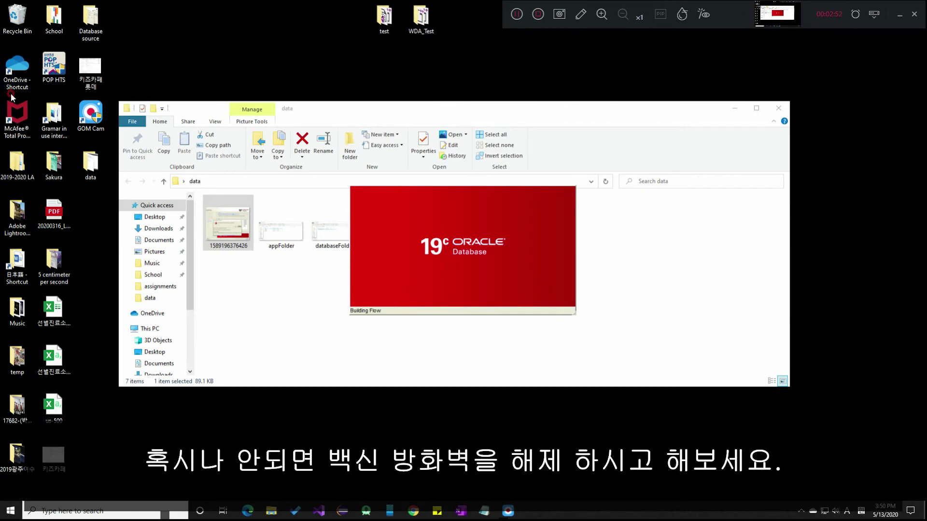
Open McAfee Total Protection, view its Firewall settings page, and close the program.
{"action": "left_click", "coordinate": [801, 511]}
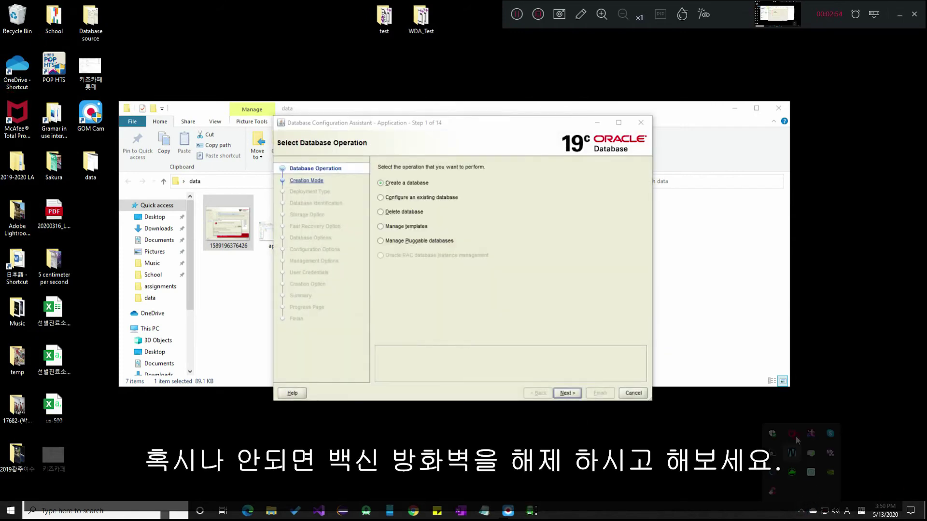
{"action": "left_click", "coordinate": [792, 434]}
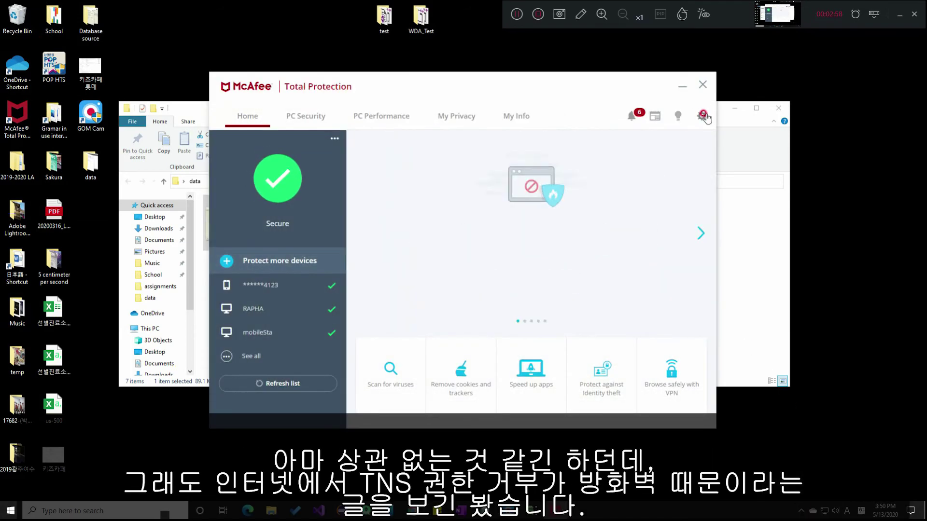
{"action": "left_click", "coordinate": [702, 115]}
{"action": "left_click", "coordinate": [665, 236]}
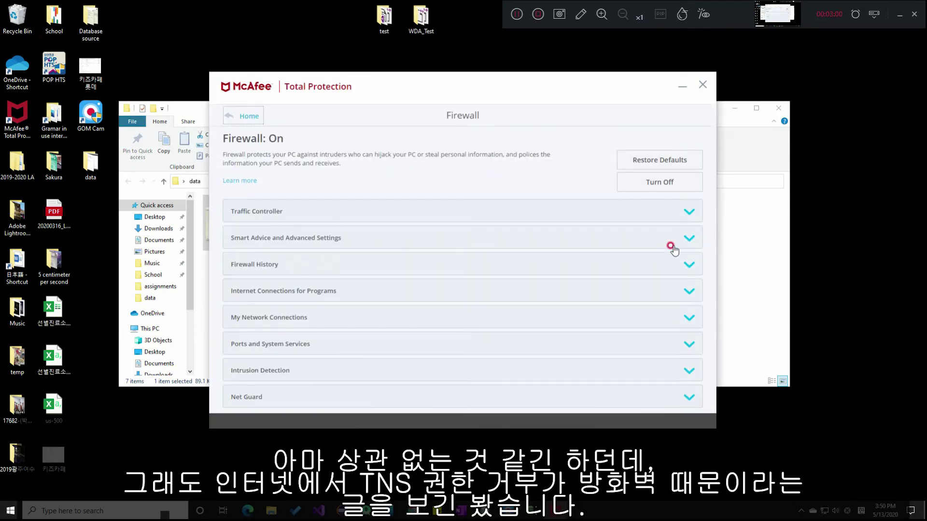
{"action": "left_click", "coordinate": [701, 92]}
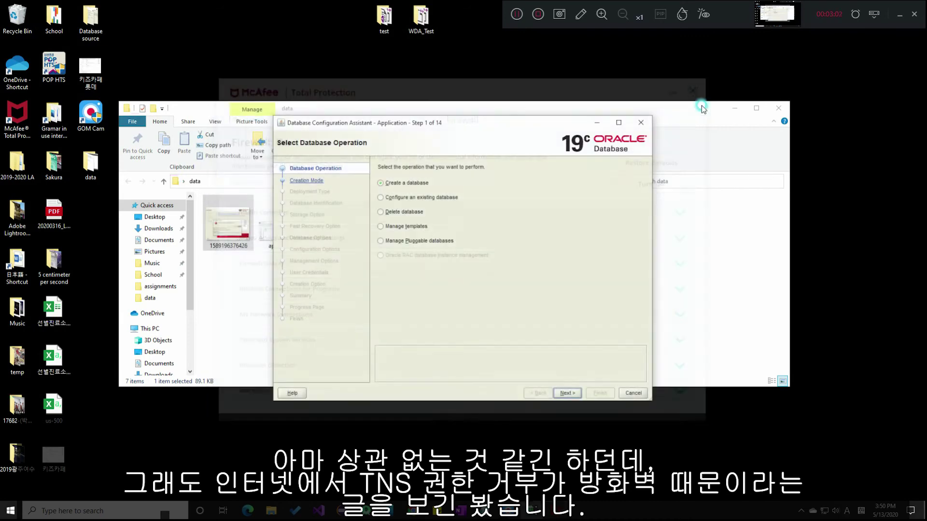
Close the Database Configuration Assistant at the Select Database Operation page and confirm the exit.
{"action": "left_click_drag", "start_coordinate": [551, 126], "coordinate": [577, 122]}
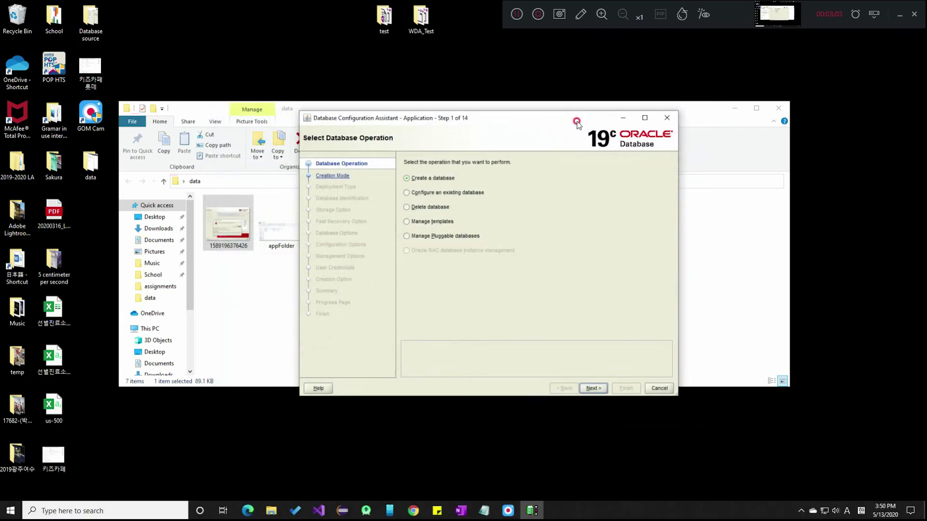
{"action": "left_click", "coordinate": [676, 121]}
{"action": "left_click", "coordinate": [511, 282]}
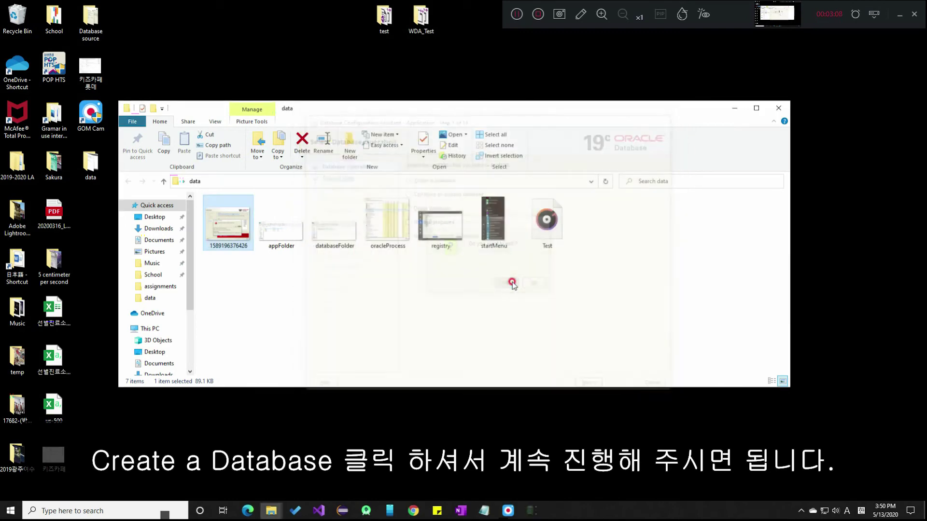
{"action": "left_click_drag", "start_coordinate": [468, 109], "coordinate": [533, 99]}
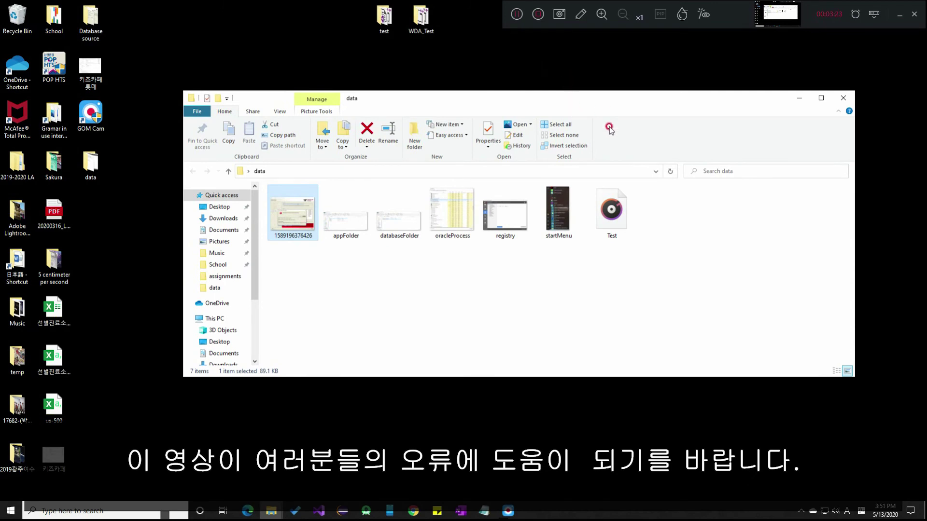
{"action": "left_click_drag", "start_coordinate": [618, 98], "coordinate": [605, 125]}
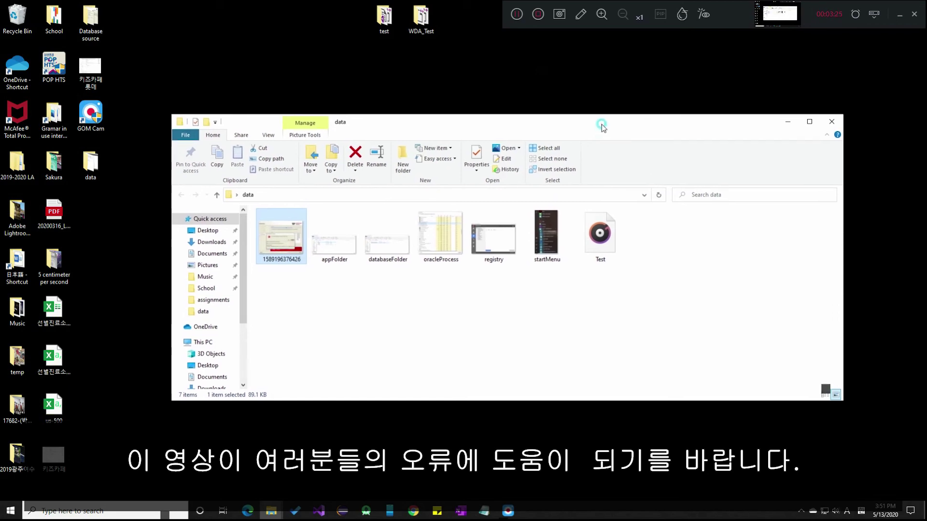
{"action": "mouse_move", "coordinate": [121, 20]}
{"action": "left_mouse_down"}
{"action": "mouse_move", "coordinate": [75, 92]}
{"action": "mouse_move", "coordinate": [5, 485]}
{"action": "mouse_move", "coordinate": [34, 475]}
{"action": "mouse_move", "coordinate": [120, 478]}
{"action": "mouse_move", "coordinate": [2, 217]}
{"action": "mouse_move", "coordinate": [67, 4]}
{"action": "mouse_move", "coordinate": [3, 4]}
{"action": "mouse_move", "coordinate": [126, 26]}
{"action": "left_mouse_up"}
{"action": "left_click_drag", "start_coordinate": [267, 126], "coordinate": [255, 130]}
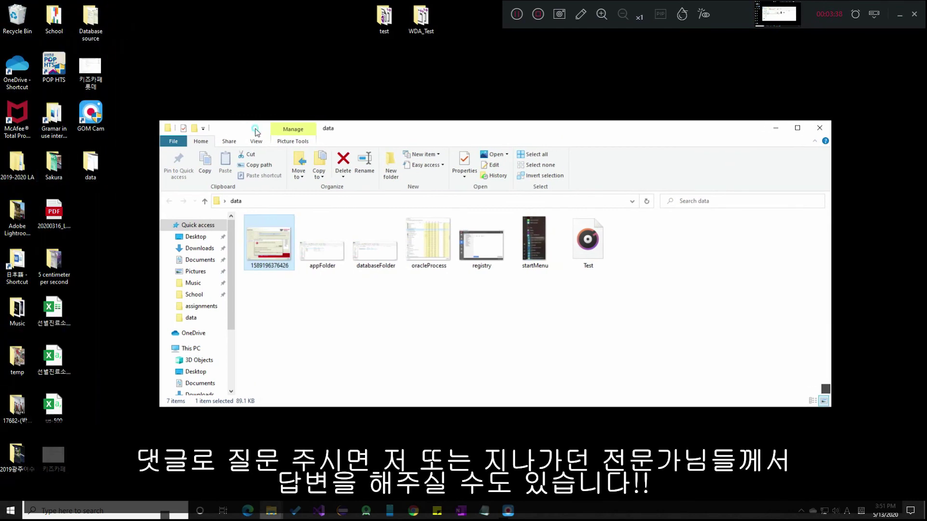
{"action": "left_click", "coordinate": [258, 132]}
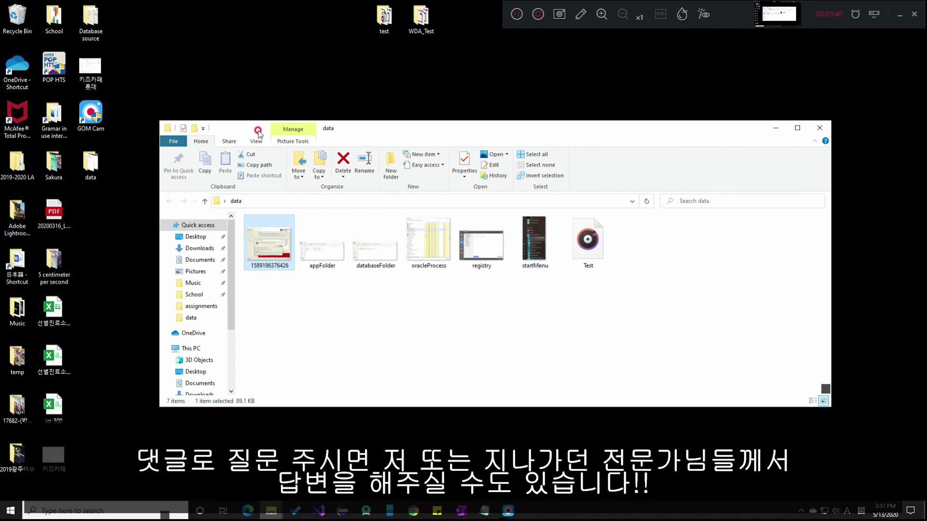